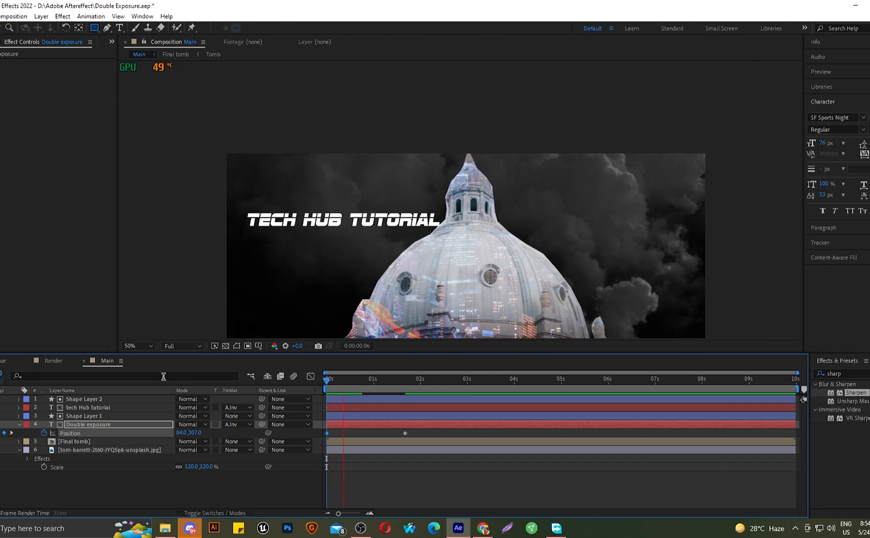
- Animate the tech Hub tutorial layer's Position from 80,443 at the start to 80,344 in line with Double exposure's second keyframe, and preview it
{"action": "key", "text": "space"}
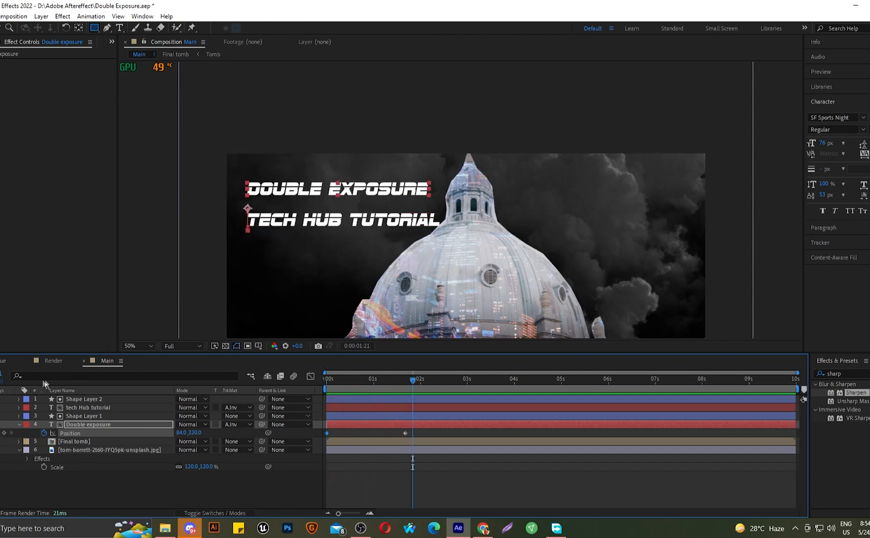
{"action": "left_click", "coordinate": [94, 409]}
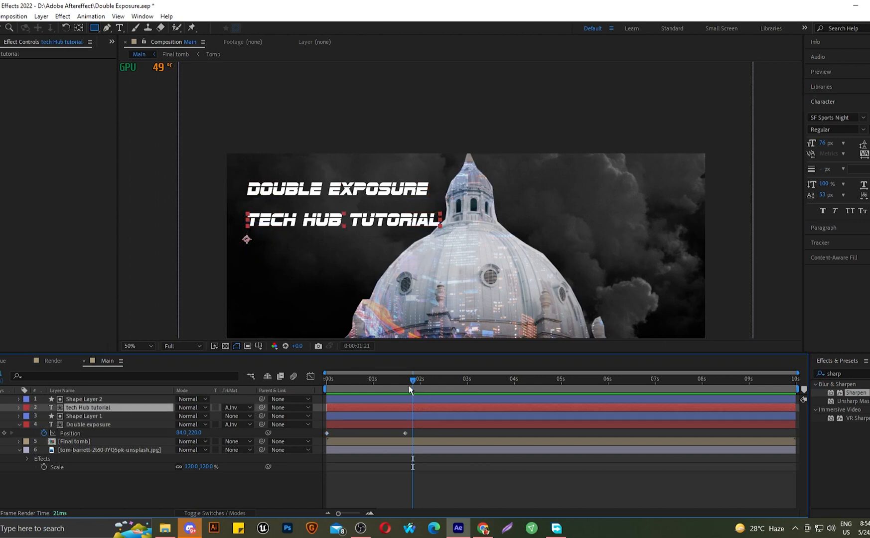
{"action": "left_click_drag", "start_coordinate": [343, 379], "coordinate": [67, 387]}
{"action": "key", "text": "p"}
{"action": "left_click", "coordinate": [44, 416]}
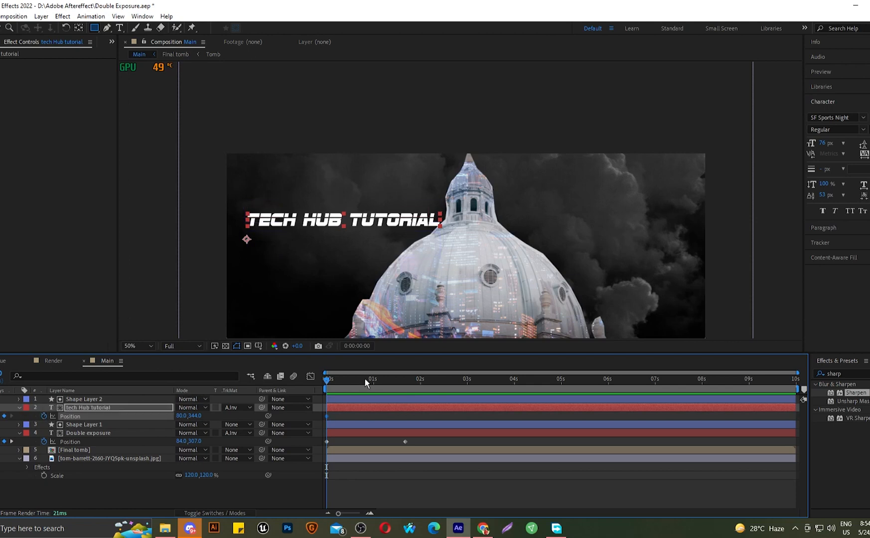
{"action": "left_click_drag", "start_coordinate": [327, 416], "coordinate": [405, 420]}
{"action": "left_click_drag", "start_coordinate": [201, 417], "coordinate": [242, 421]}
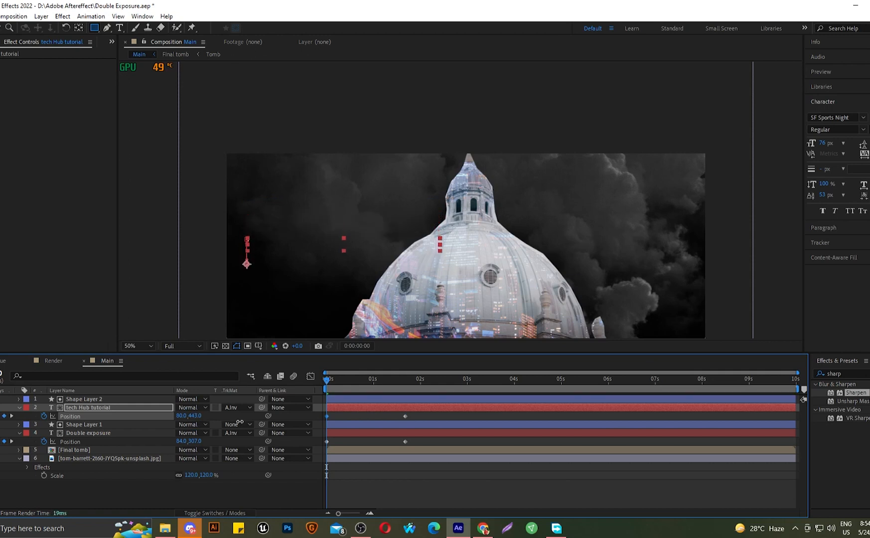
{"action": "key", "text": "space"}
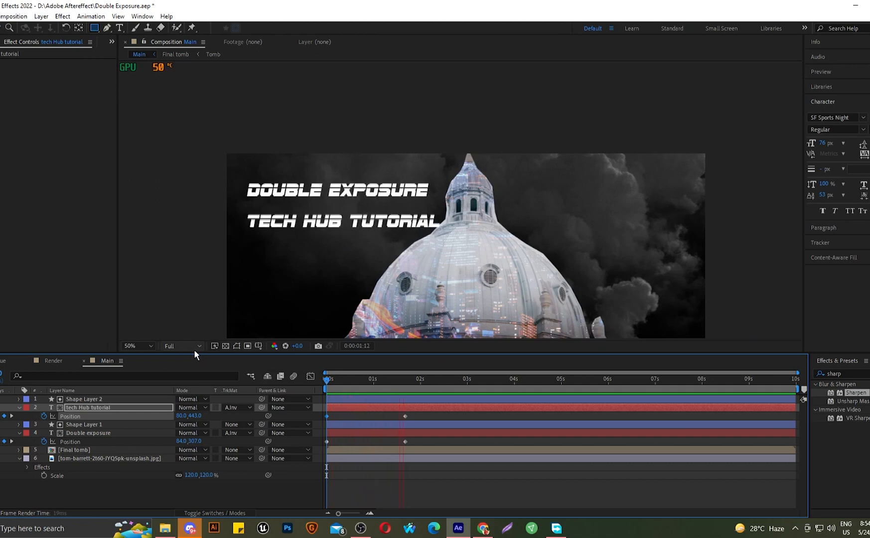
{"action": "key", "text": "space"}
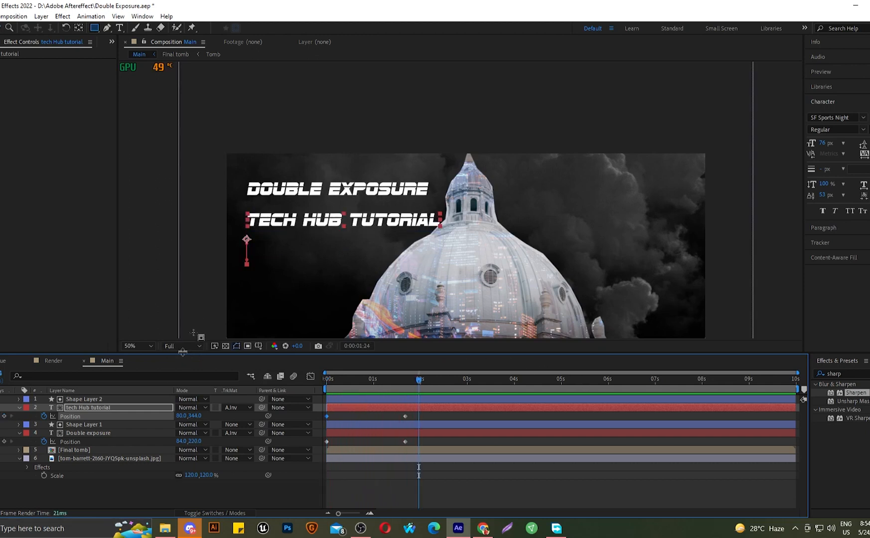
- Delay both Position keyframes of the tech Hub tutorial layer by about half a second and preview the staggered titles
{"action": "left_click", "coordinate": [122, 495]}
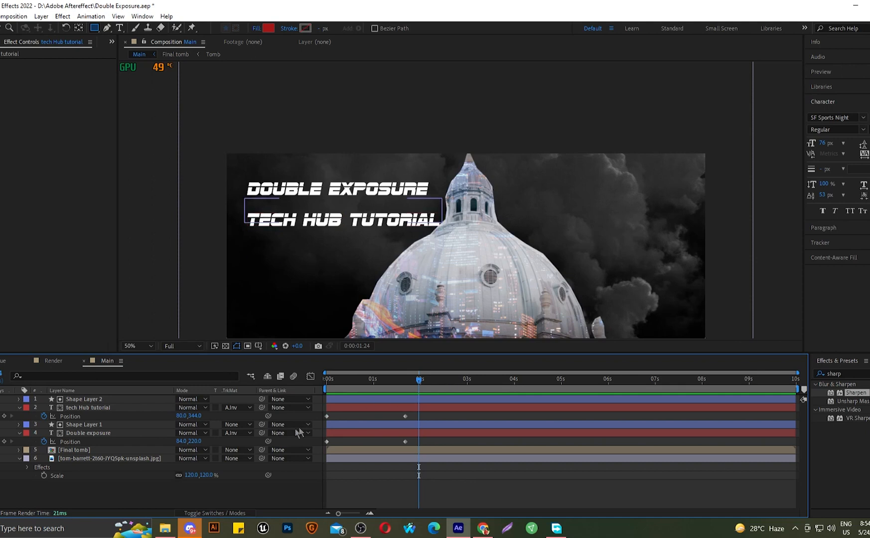
{"action": "left_click", "coordinate": [325, 410]}
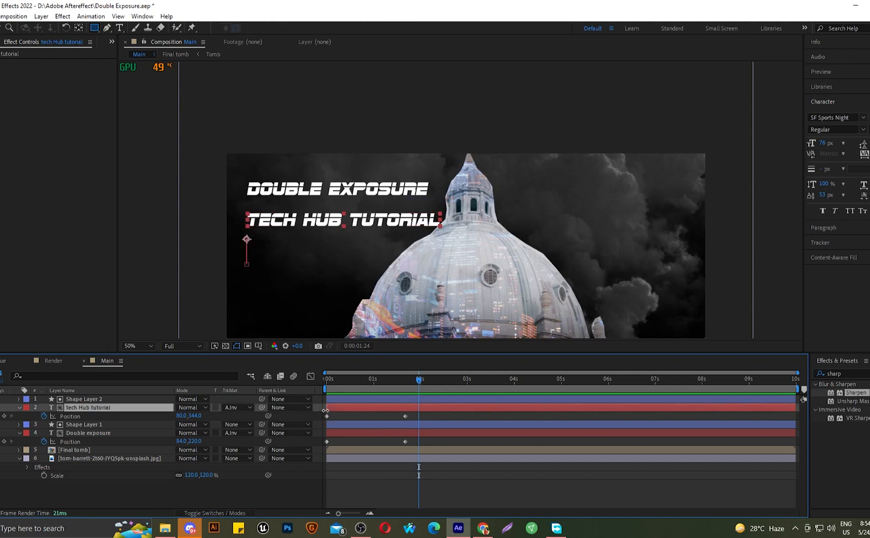
{"action": "left_click", "coordinate": [327, 416]}
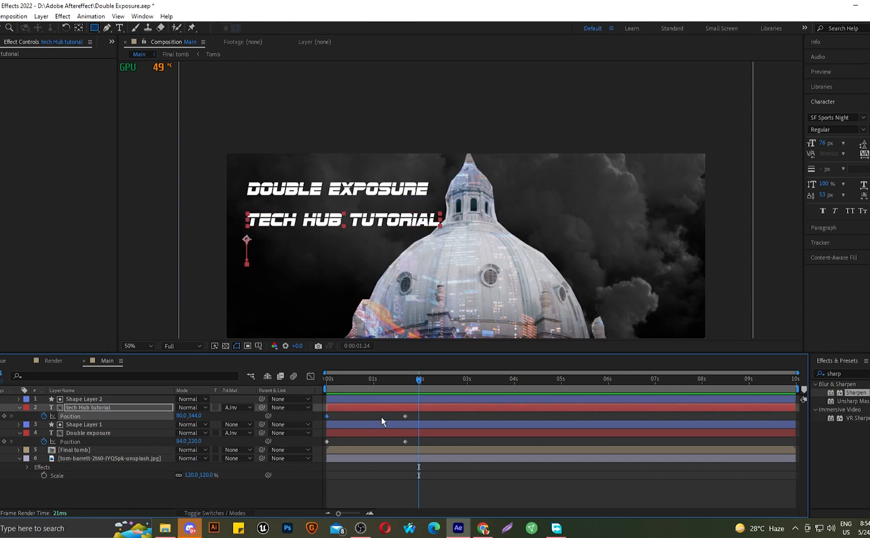
{"action": "left_click", "coordinate": [405, 415]}
{"action": "left_click_drag", "start_coordinate": [327, 417], "coordinate": [351, 415]}
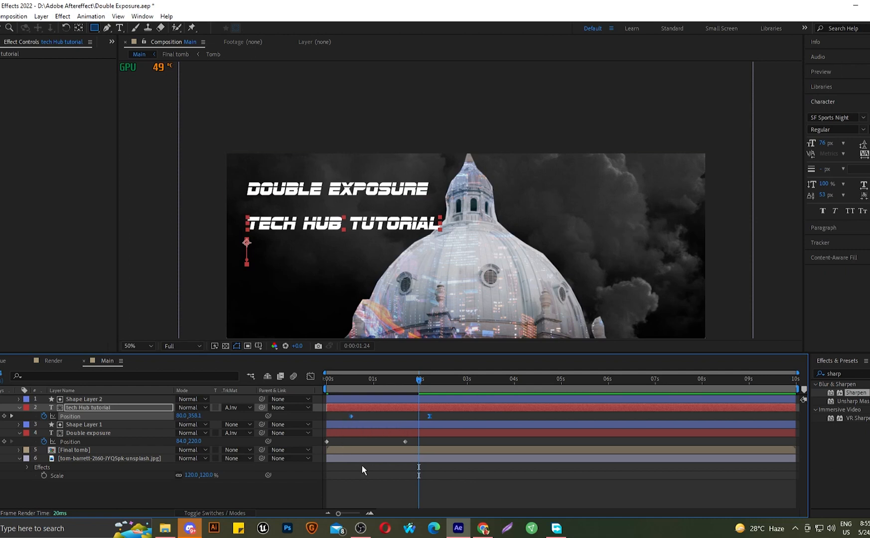
{"action": "key", "text": "Home"}
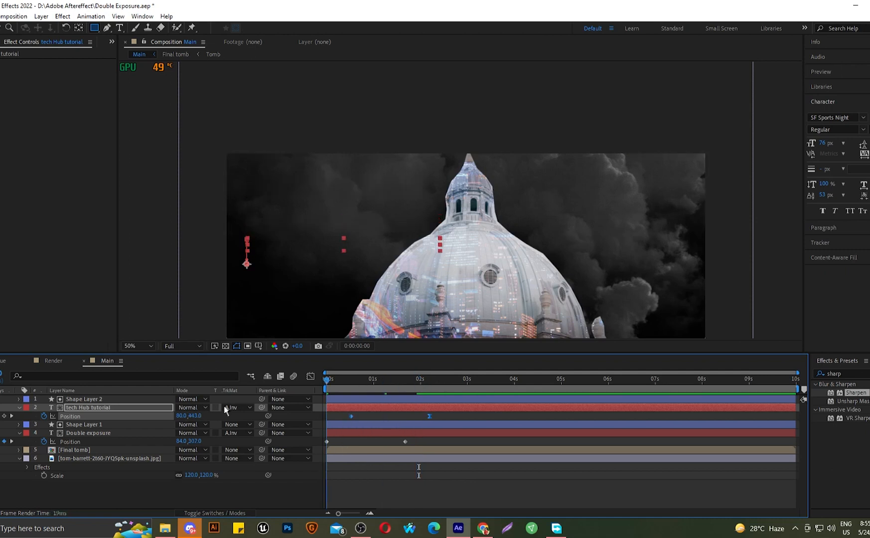
{"action": "left_click", "coordinate": [234, 495]}
{"action": "key", "text": "space"}
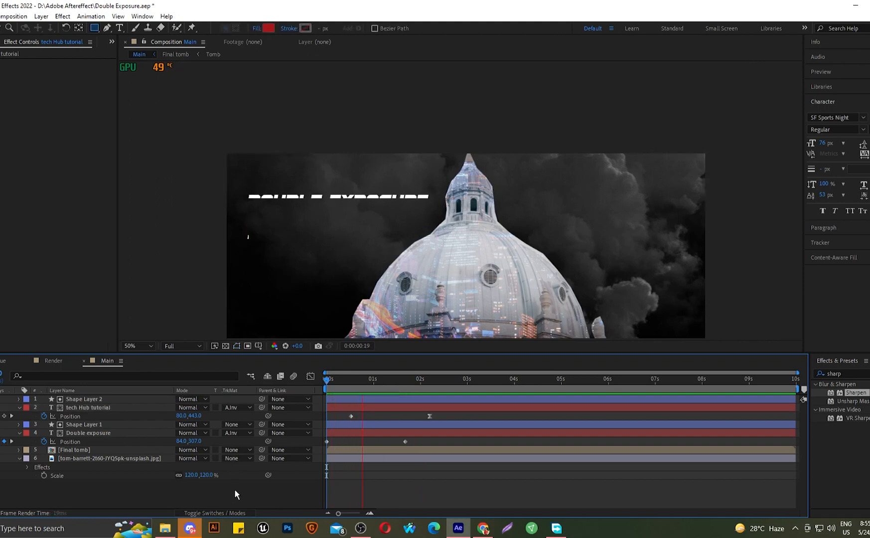
{"action": "key", "text": "space"}
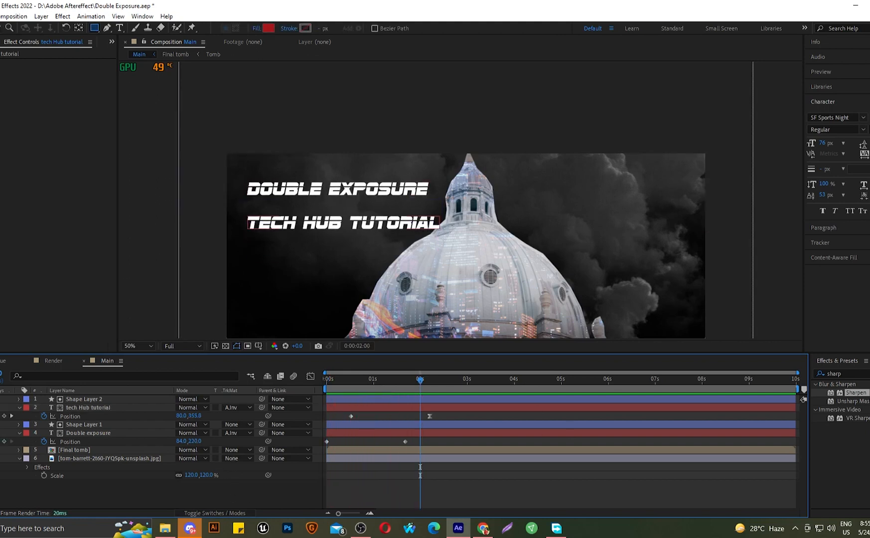
- Ease the Double exposure layer's Position keyframes in the speed graph, with a sharp peak near 1 second, and preview the motion
{"action": "left_click", "coordinate": [85, 442]}
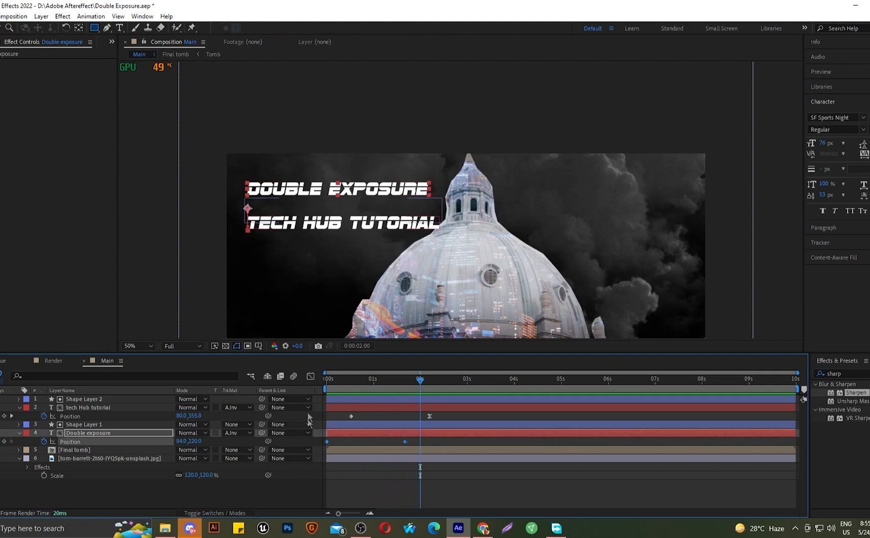
{"action": "left_click", "coordinate": [309, 377]}
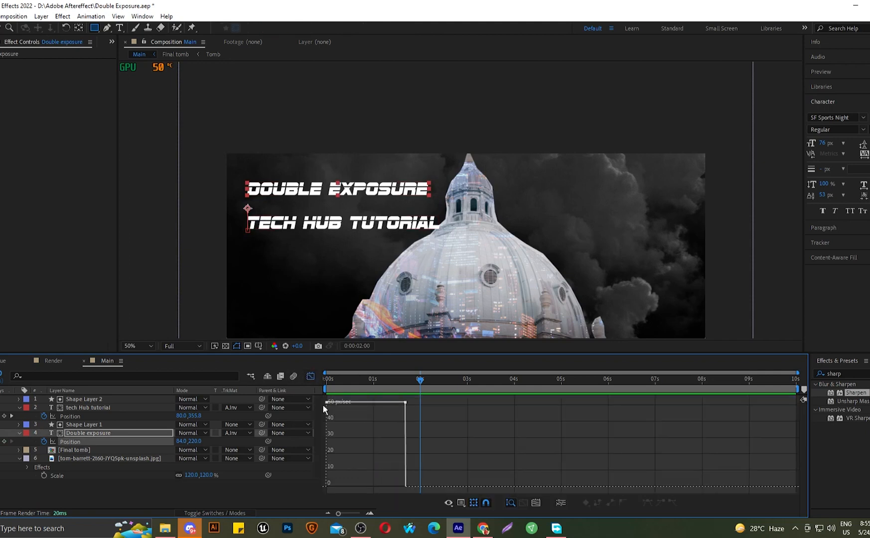
{"action": "left_click_drag", "start_coordinate": [327, 406], "coordinate": [329, 484]}
{"action": "left_click_drag", "start_coordinate": [406, 413], "coordinate": [365, 487]}
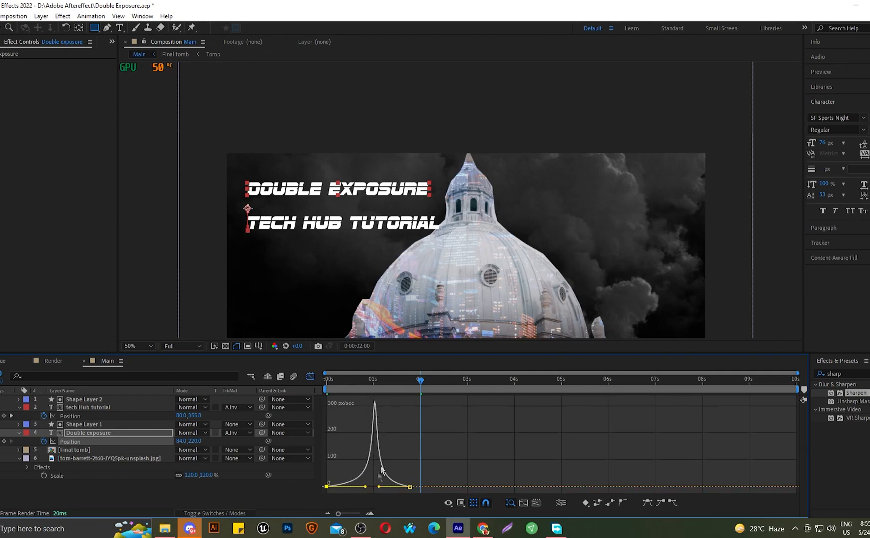
{"action": "key", "text": "Home"}
{"action": "key", "text": "space"}
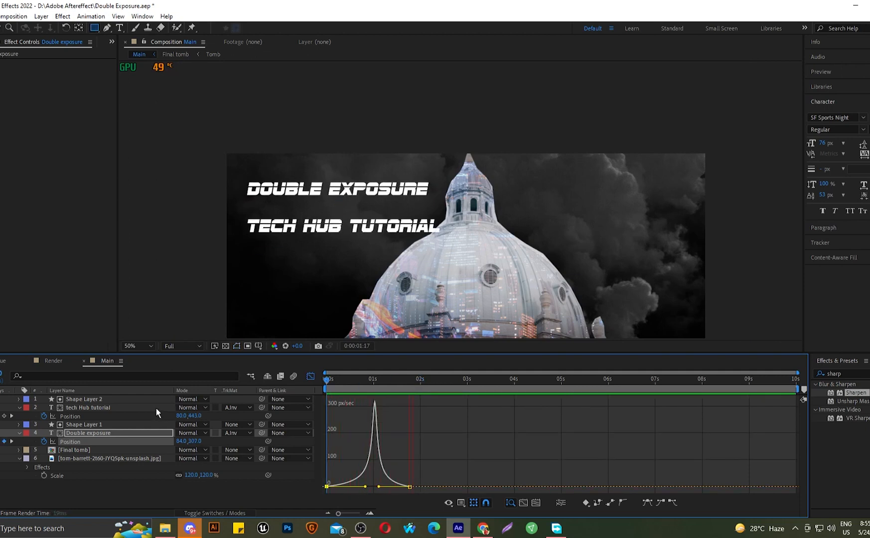
{"action": "key", "text": "space"}
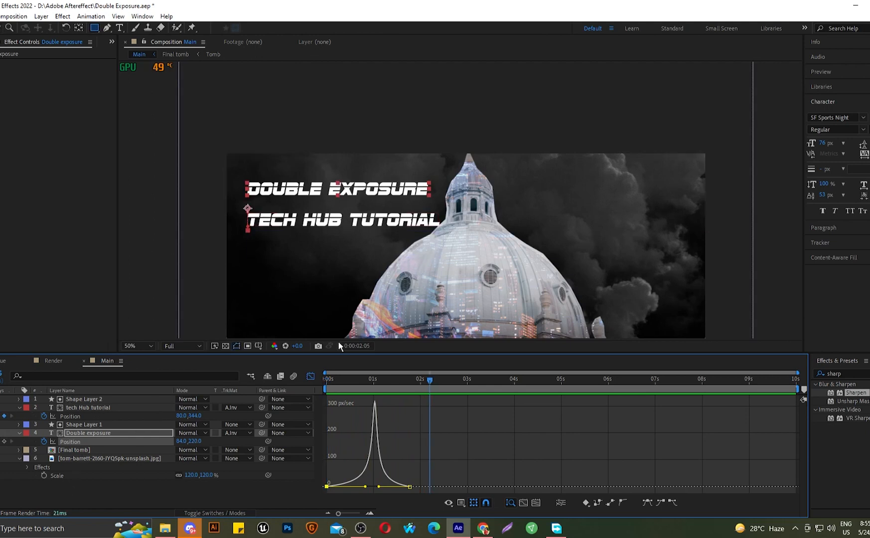
{"action": "key", "text": "Home"}
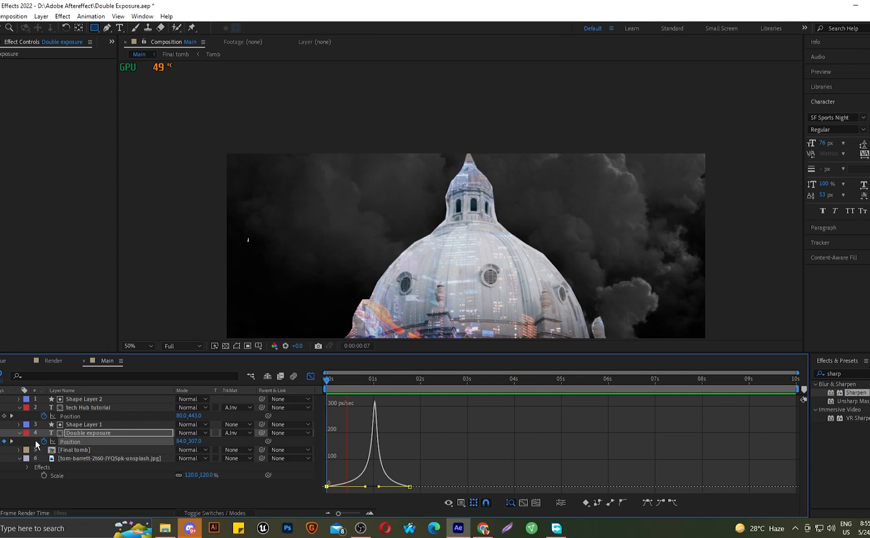
{"action": "key", "text": "space"}
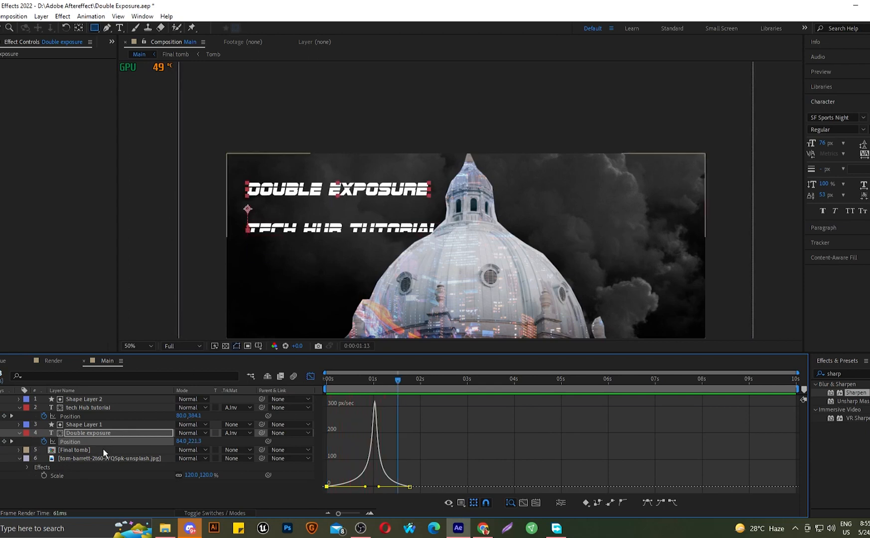
- Ease the tech Hub tutorial layer's Position keyframes in the speed graph, with a sharp peak near 1.2 seconds, and preview the motion
{"action": "left_click", "coordinate": [93, 407]}
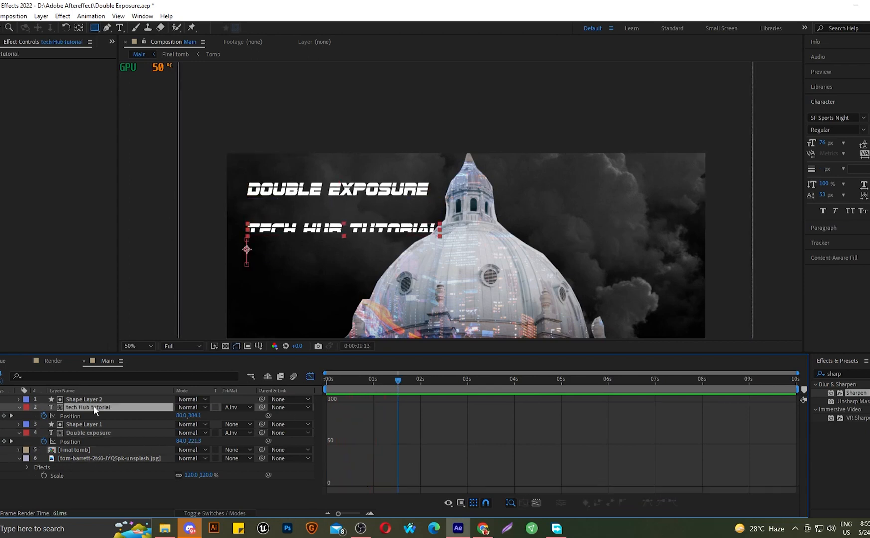
{"action": "left_click", "coordinate": [93, 433]}
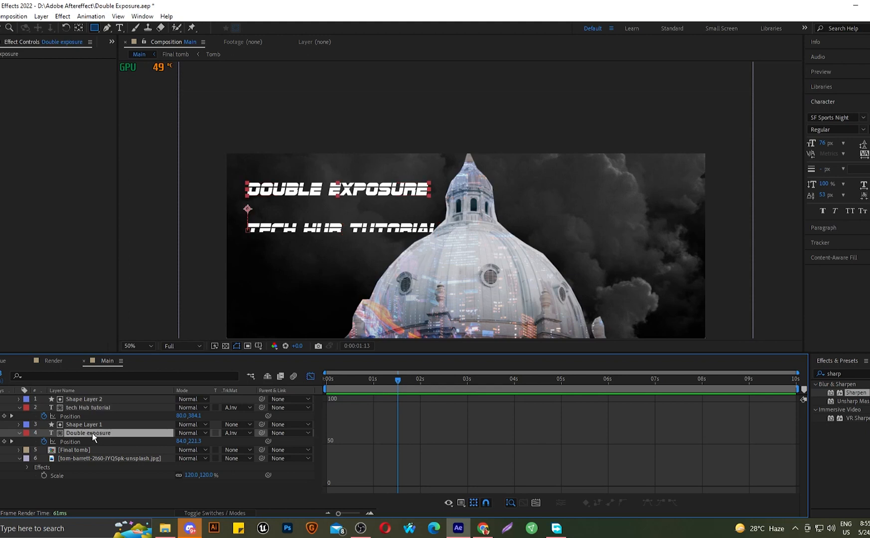
{"action": "left_click_drag", "start_coordinate": [398, 380], "coordinate": [153, 380]}
{"action": "left_click", "coordinate": [77, 500]}
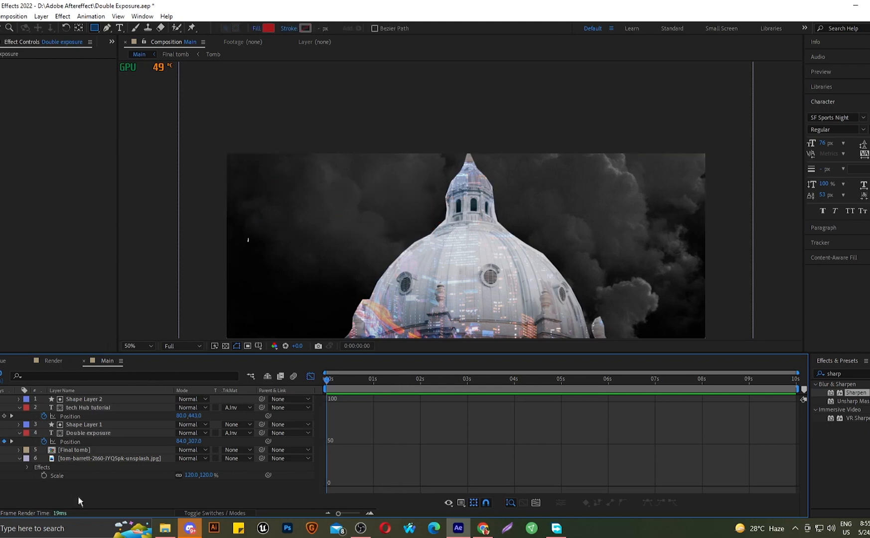
{"action": "left_click", "coordinate": [311, 376]}
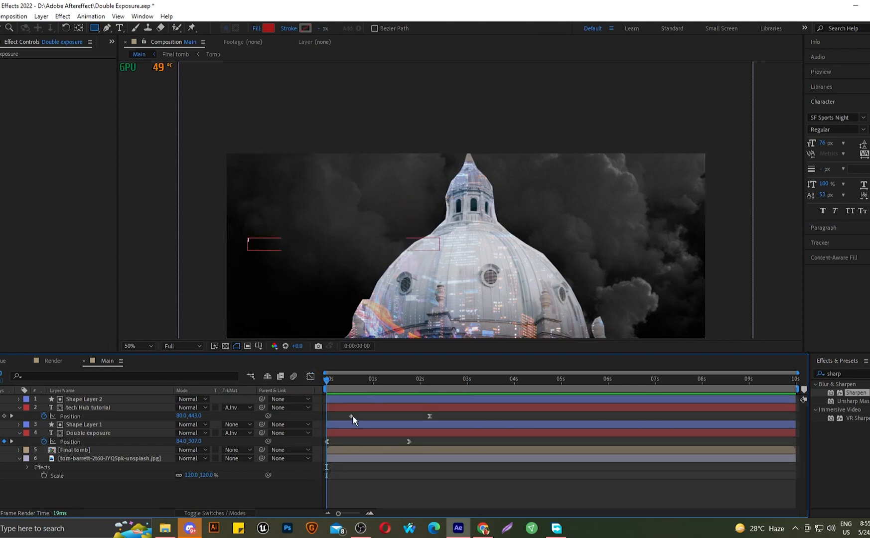
{"action": "left_click", "coordinate": [351, 416]}
{"action": "left_click", "coordinate": [429, 416]}
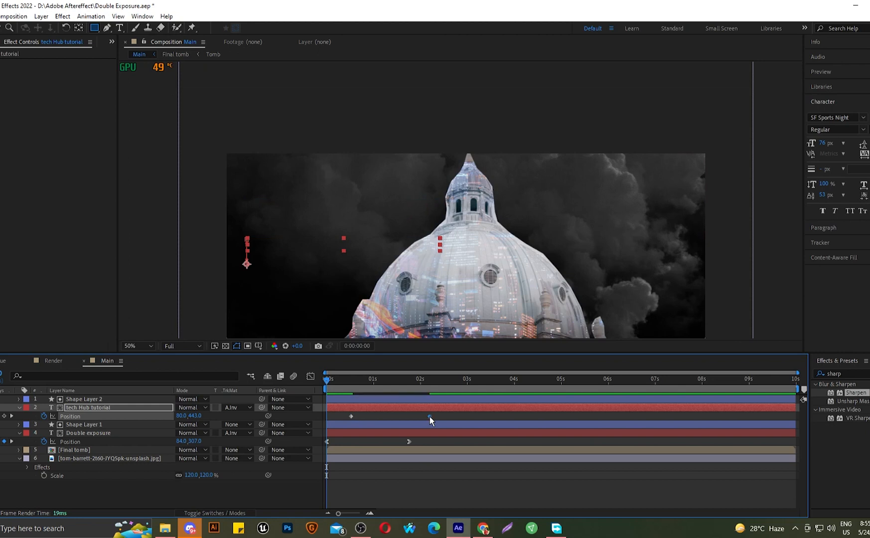
{"action": "left_click", "coordinate": [310, 377]}
{"action": "left_click_drag", "start_coordinate": [352, 412], "coordinate": [350, 489]}
{"action": "left_click_drag", "start_coordinate": [428, 404], "coordinate": [382, 493]}
{"action": "key", "text": "space"}
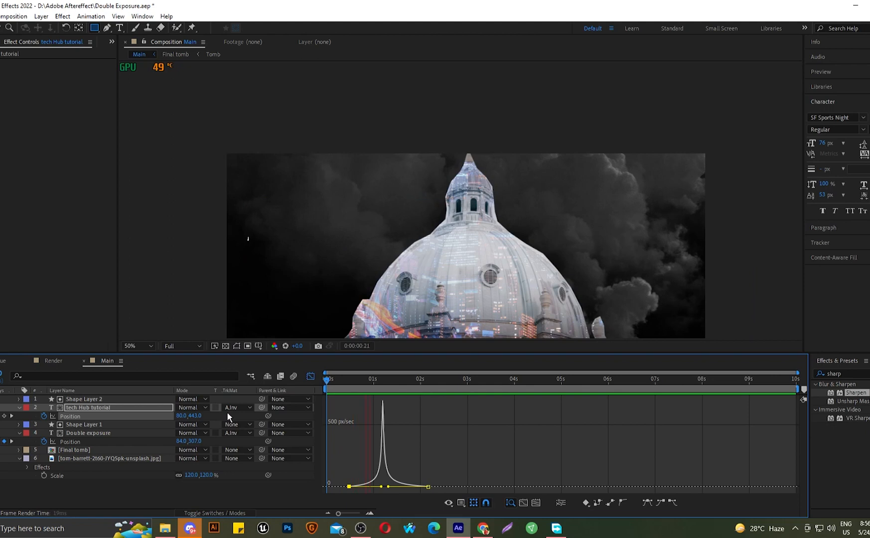
{"action": "key", "text": "space"}
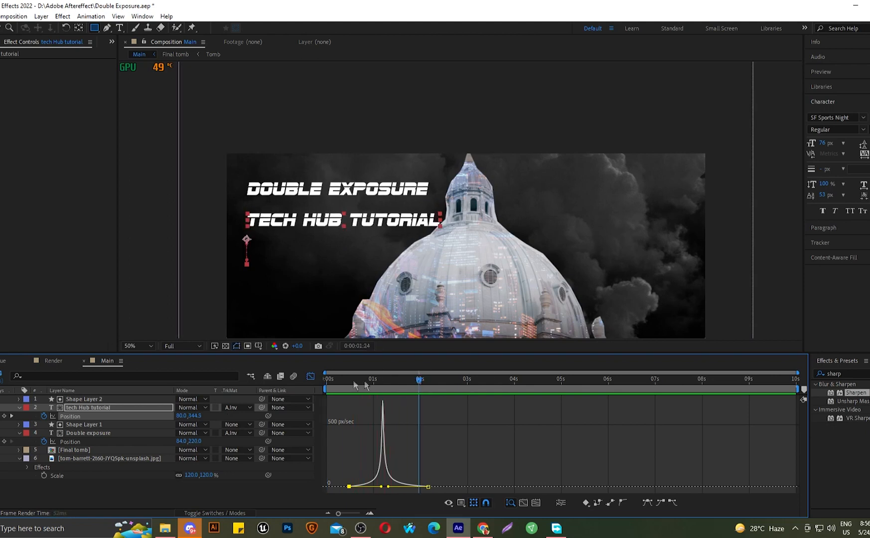
- Shorten the work area to end just after the last title keyframe, and collapse both text layers' properties
{"action": "left_click_drag", "start_coordinate": [415, 383], "coordinate": [320, 385]}
{"action": "left_click", "coordinate": [310, 376]}
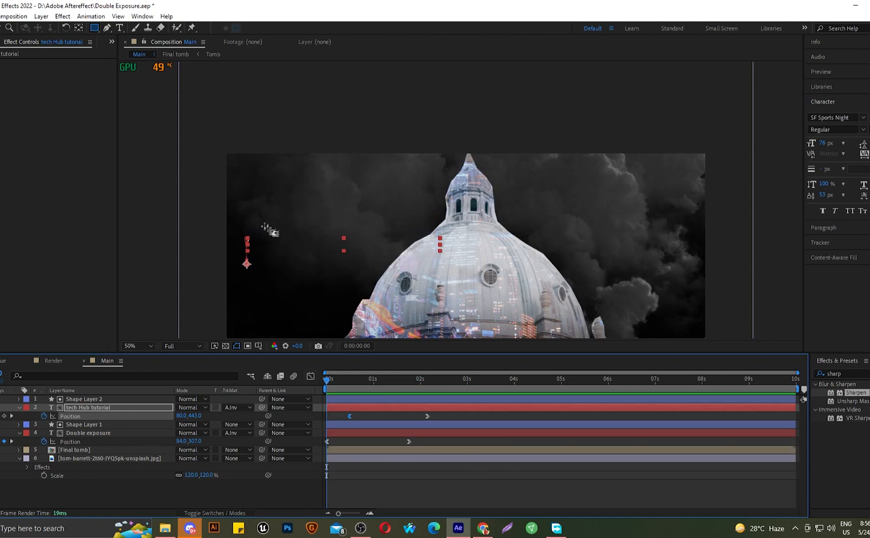
{"action": "mouse_move", "coordinate": [800, 390]}
{"action": "left_mouse_down"}
{"action": "mouse_move", "coordinate": [429, 397]}
{"action": "mouse_move", "coordinate": [438, 398]}
{"action": "left_mouse_up"}
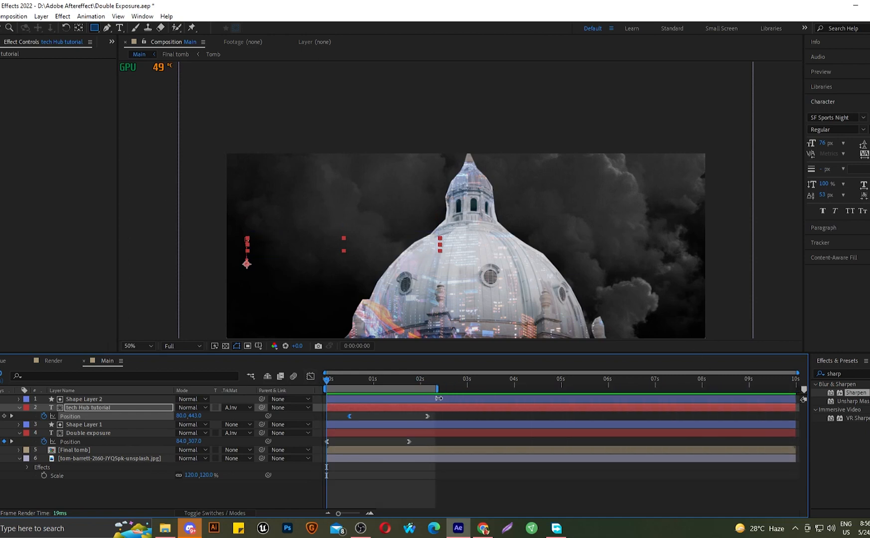
{"action": "key", "text": "comma"}
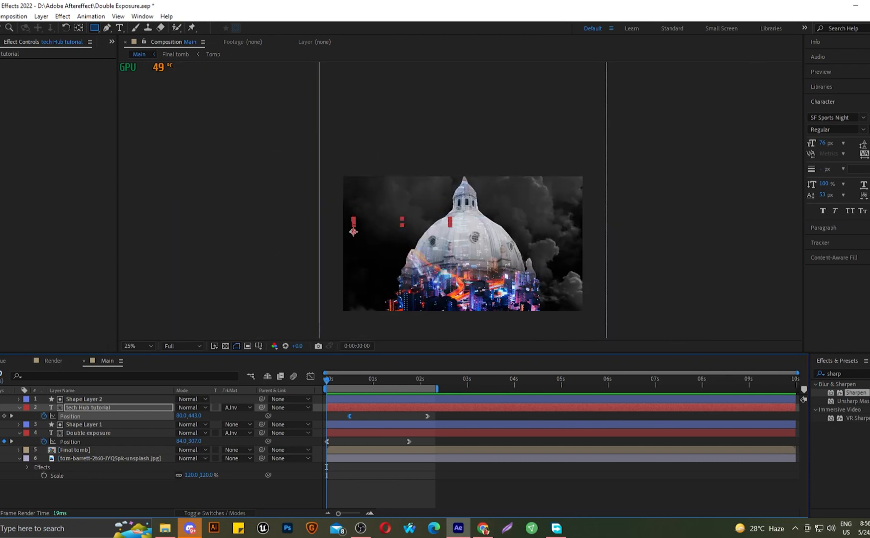
{"action": "left_click", "coordinate": [18, 407]}
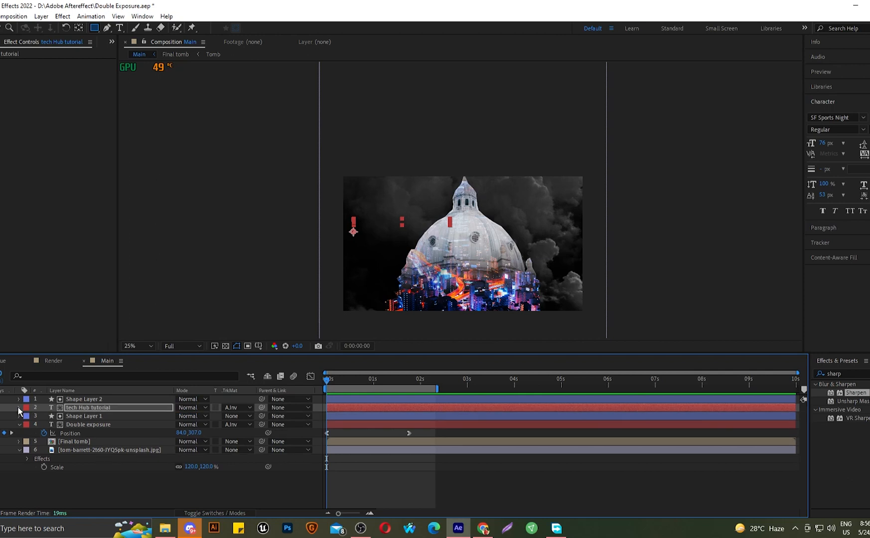
{"action": "left_click", "coordinate": [18, 425]}
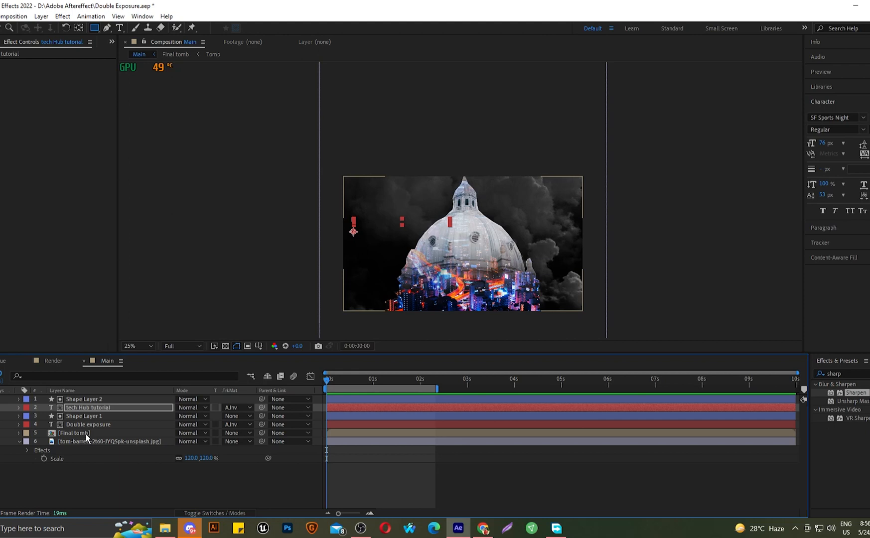
- Open the Final tomb composition and add a Scale keyframe to its city image layer at the start of the timeline
{"action": "double_click", "coordinate": [85, 434]}
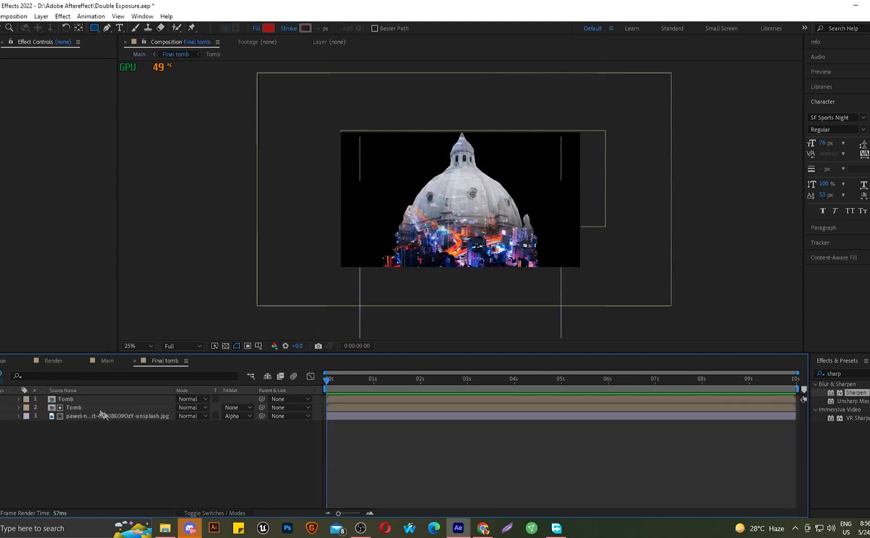
{"action": "left_click", "coordinate": [85, 416]}
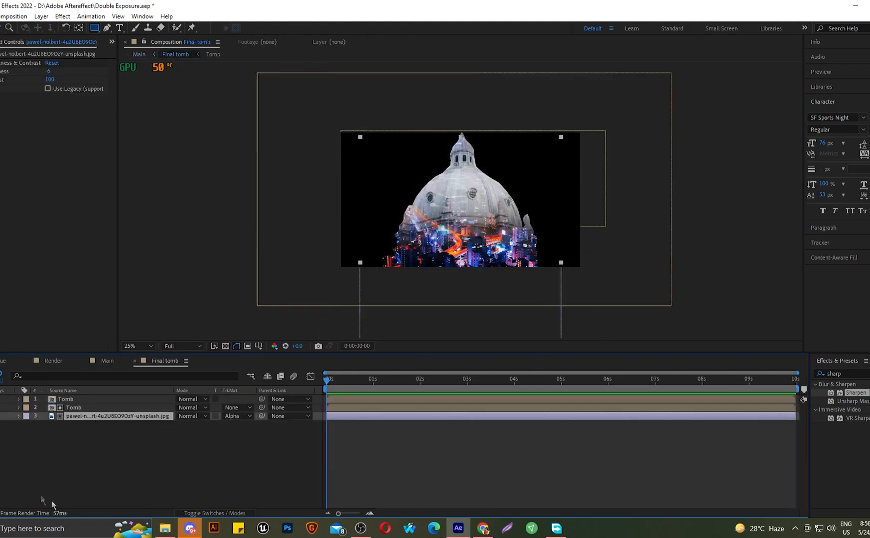
{"action": "key", "text": "s"}
{"action": "left_click", "coordinate": [44, 425]}
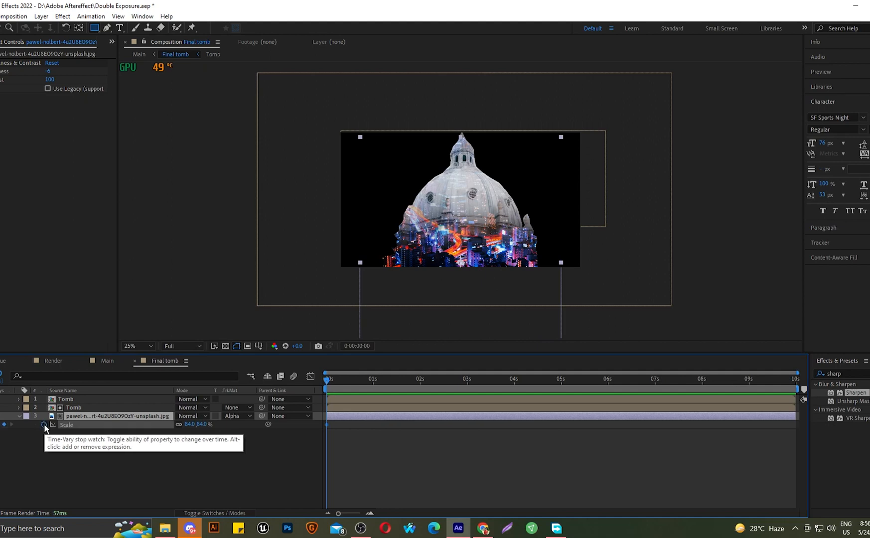
- Move the city image's 84% Scale keyframe to about 1.6 seconds, set its starting scale to 146%, and preview the zoom-out
{"action": "left_click_drag", "start_coordinate": [326, 425], "coordinate": [404, 428]}
{"action": "left_click_drag", "start_coordinate": [203, 425], "coordinate": [238, 429]}
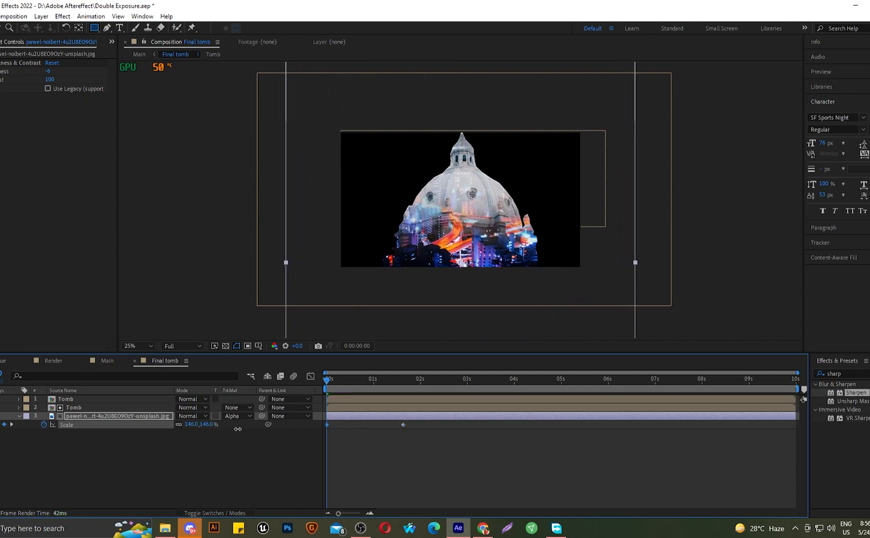
{"action": "key", "text": "space"}
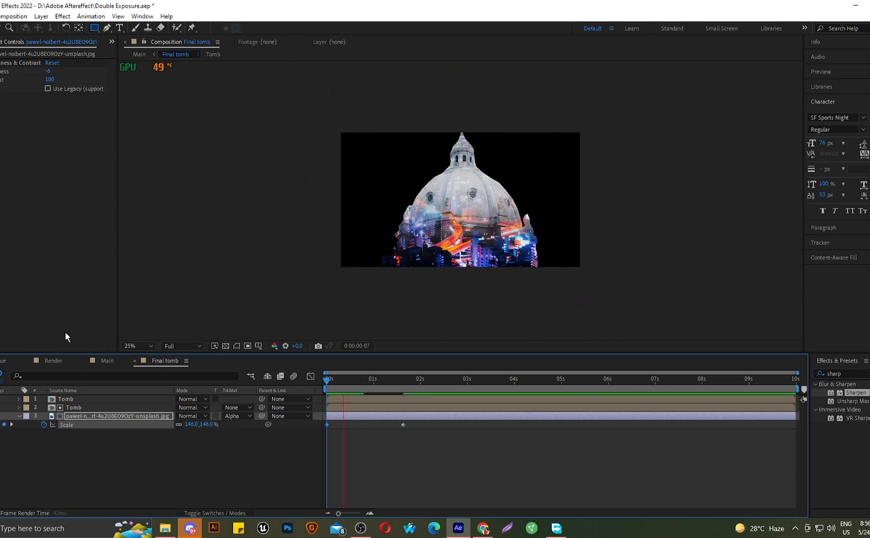
{"action": "key", "text": "space"}
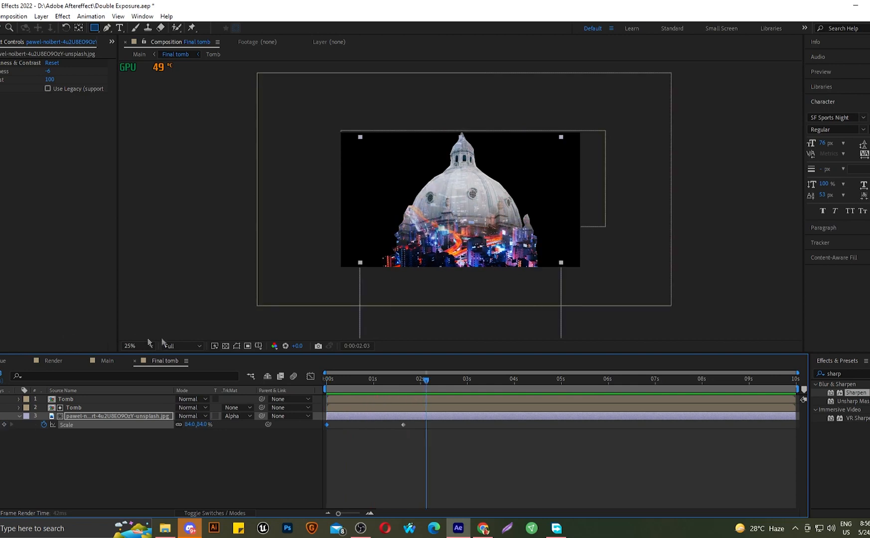
{"action": "left_click_drag", "start_coordinate": [426, 380], "coordinate": [326, 381]}
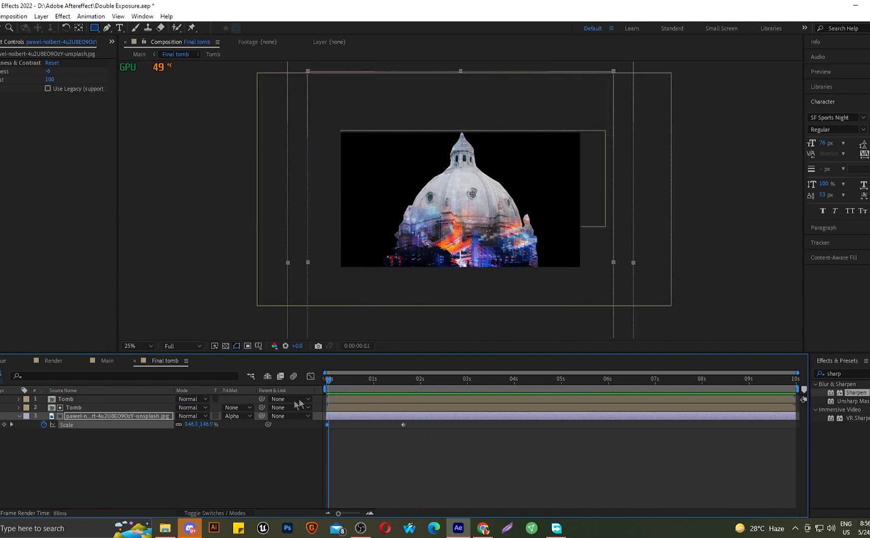
- Lengthen the influence handles of the city image's two Scale keyframes in the speed graph and preview the motion
{"action": "left_click", "coordinate": [311, 377]}
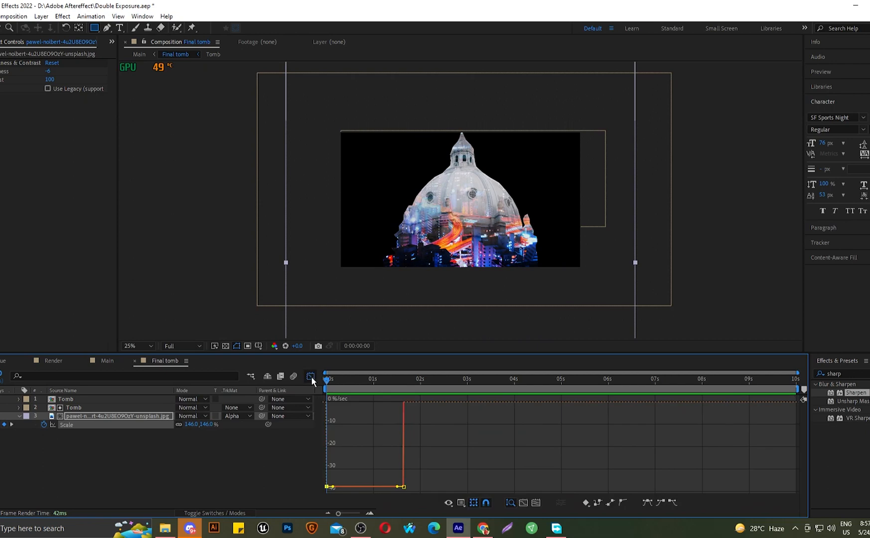
{"action": "mouse_move", "coordinate": [402, 489]}
{"action": "left_click_drag", "start_coordinate": [397, 487], "coordinate": [379, 486]}
{"action": "key", "text": "space"}
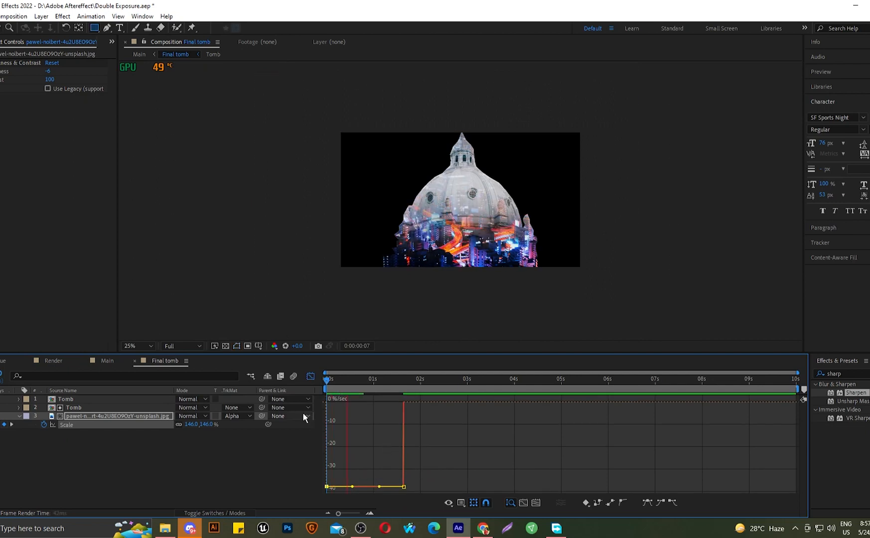
{"action": "key", "text": "space"}
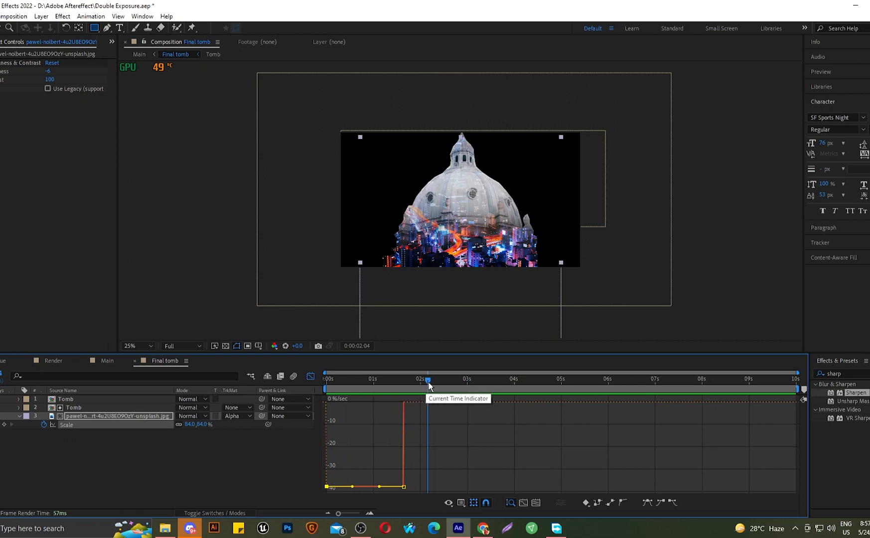
{"action": "key", "text": "Home"}
{"action": "left_click", "coordinate": [309, 376]}
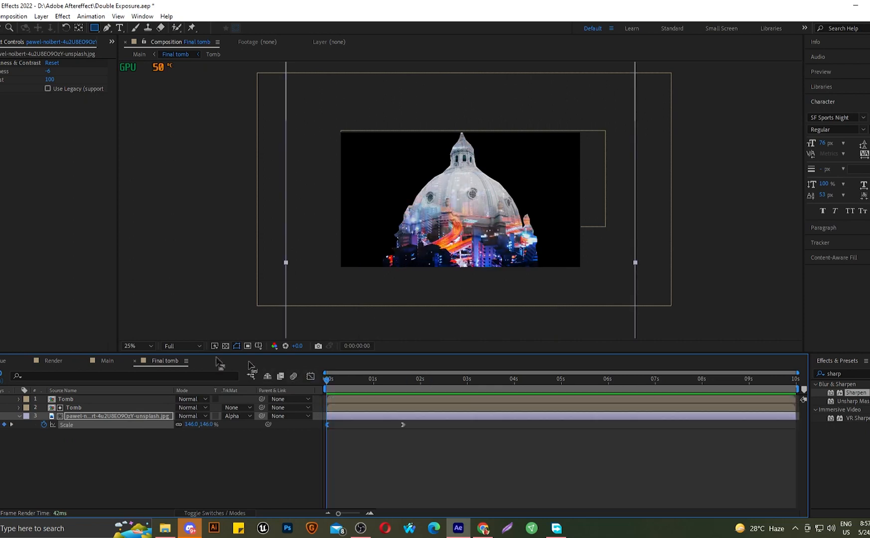
{"action": "left_click", "coordinate": [107, 361]}
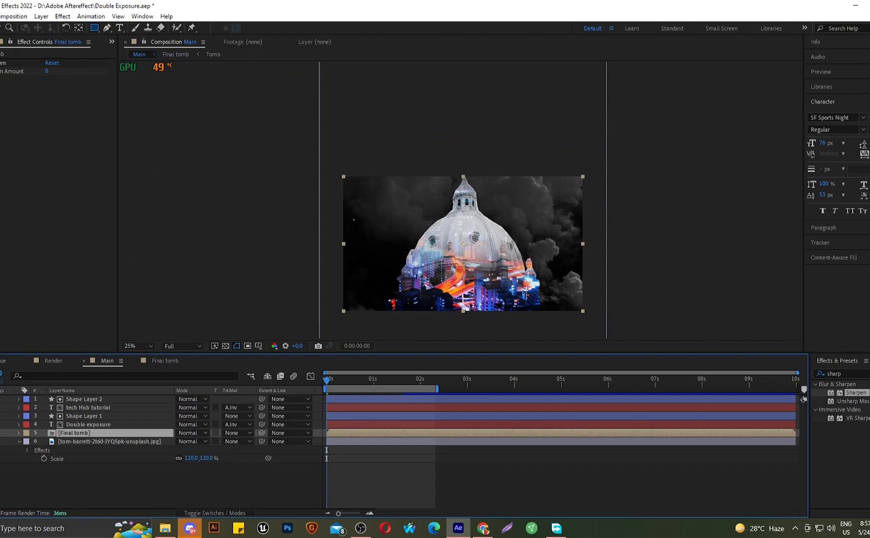
{"action": "key", "text": "v"}
{"action": "left_click_drag", "start_coordinate": [468, 233], "coordinate": [461, 195]}
{"action": "key", "text": "ctrl+z"}
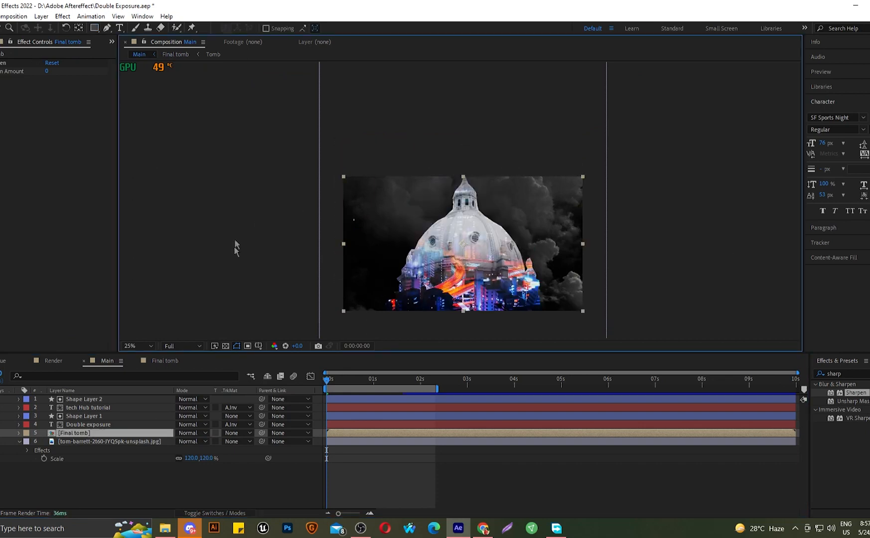
{"action": "left_click", "coordinate": [162, 359]}
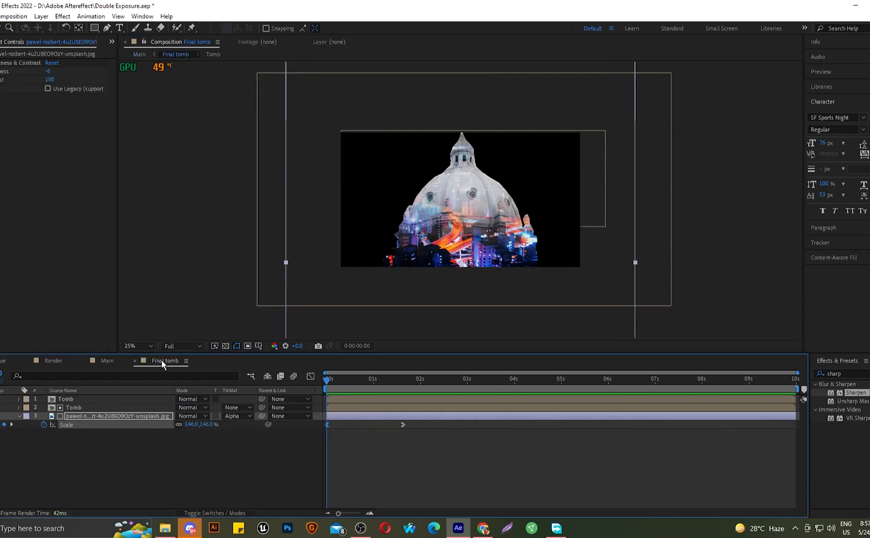
- Open the Main composition with no layer selected and preview its combined animation from the start
{"action": "left_click", "coordinate": [109, 361]}
{"action": "left_click", "coordinate": [124, 479]}
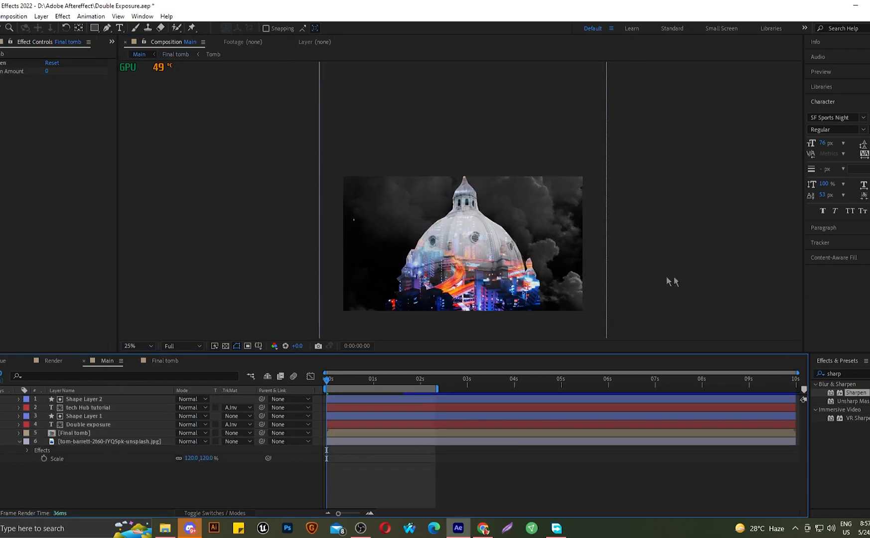
{"action": "left_click_drag", "start_coordinate": [626, 285], "coordinate": [603, 235]}
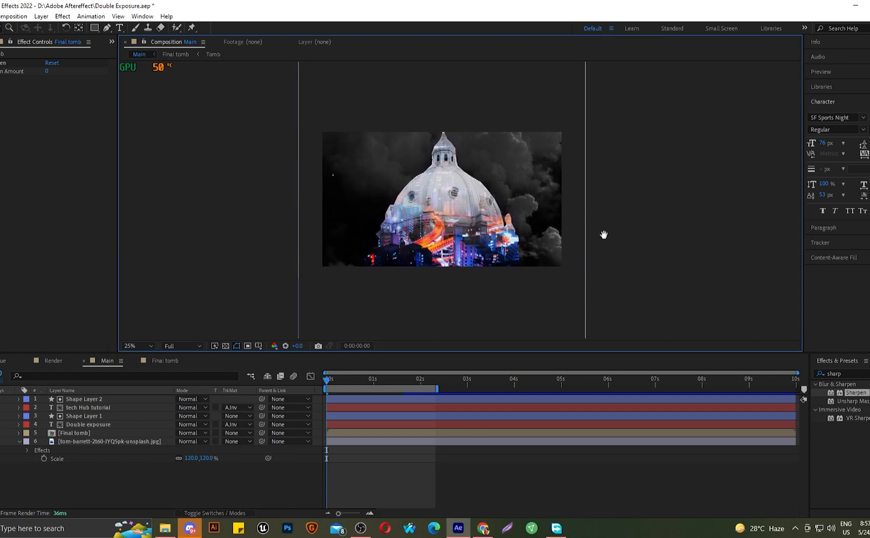
{"action": "key", "text": "space"}
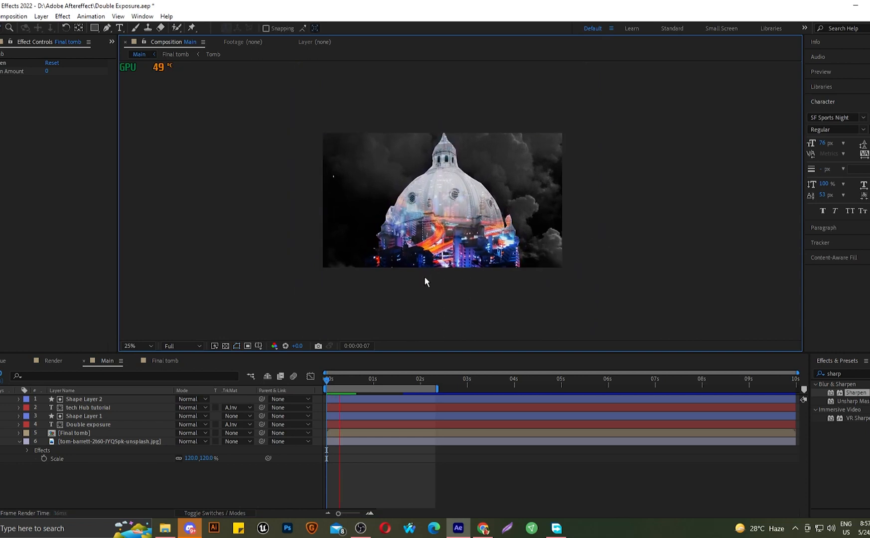